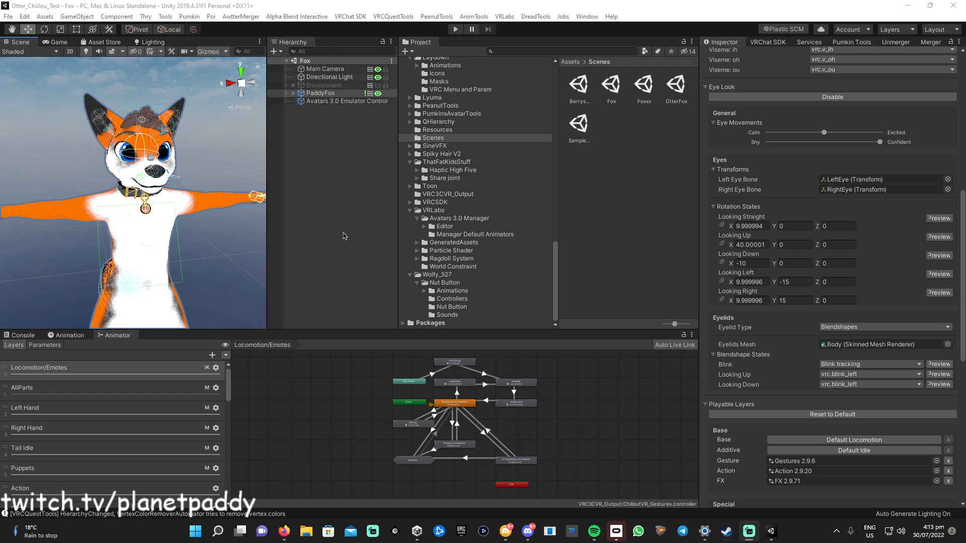
# Enlarge the Scene view and narrow the Project pane to make more room for the avatar
pyautogui.scroll(2, 192, 262)
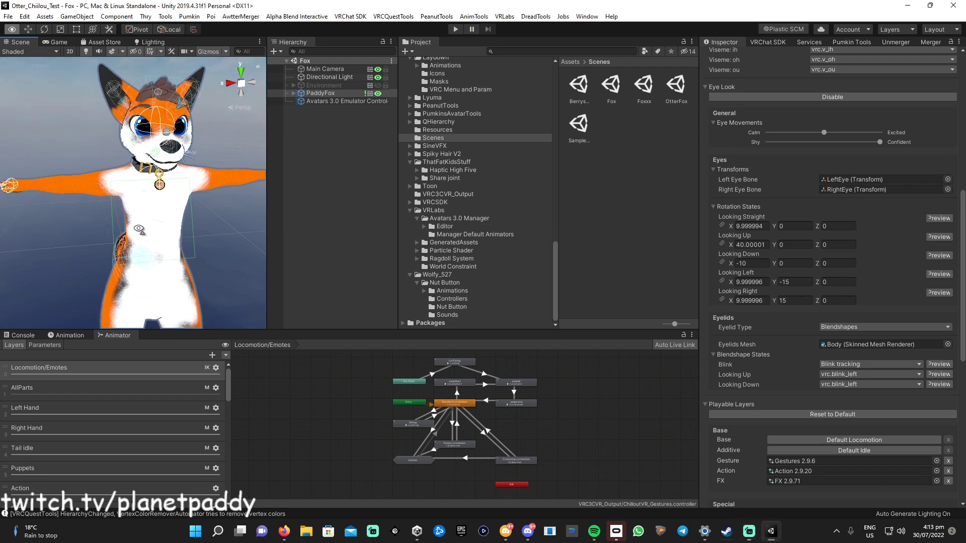
pyautogui.moveTo(191, 264); pyautogui.dragTo(150, 224, button='right')
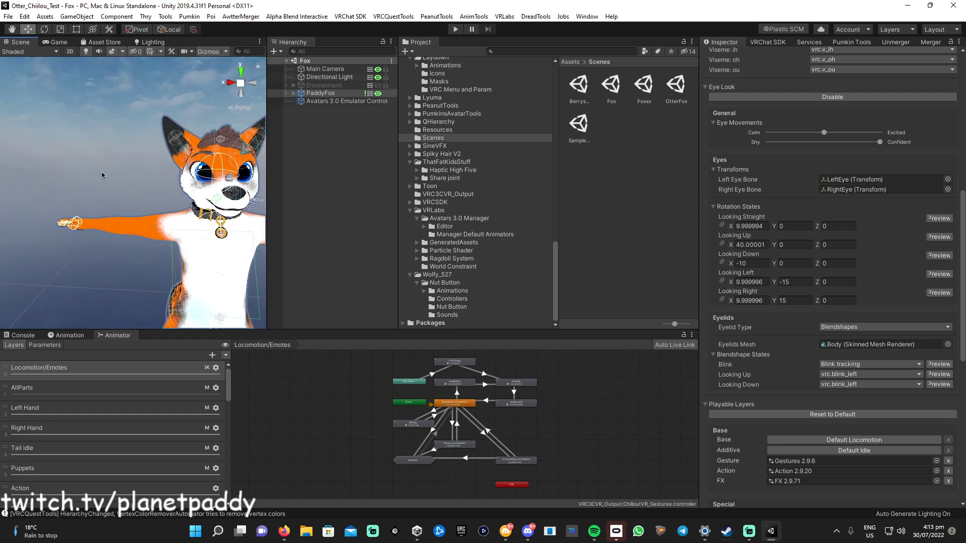
pyautogui.moveTo(87, 170); pyautogui.dragTo(225, 241, button='right')
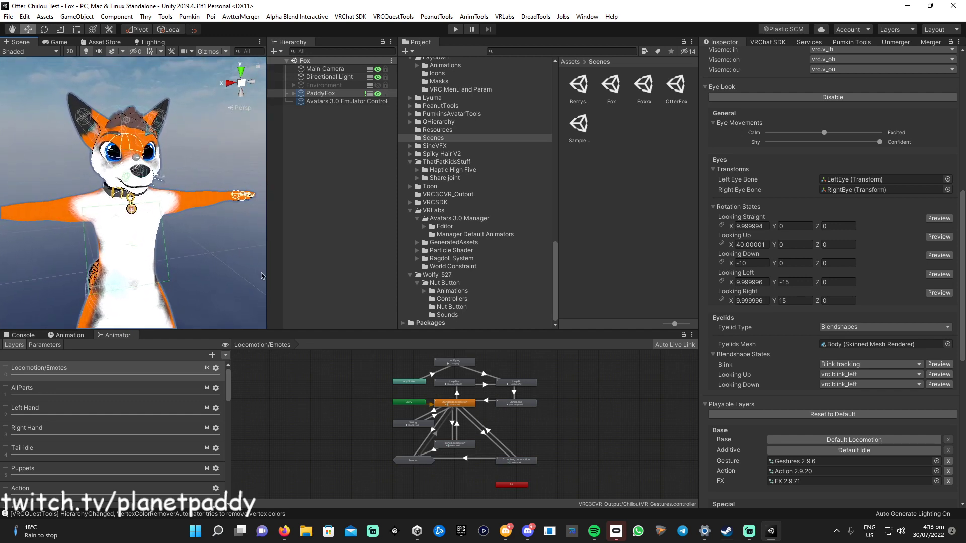
pyautogui.moveTo(269, 281); pyautogui.dragTo(305, 289)
pyautogui.moveTo(399, 308); pyautogui.dragTo(429, 277)
# Look over the Alpha Blend Interactive tools and the PhysBone Converter window, leaving everything unconverted
pyautogui.click(278, 16)
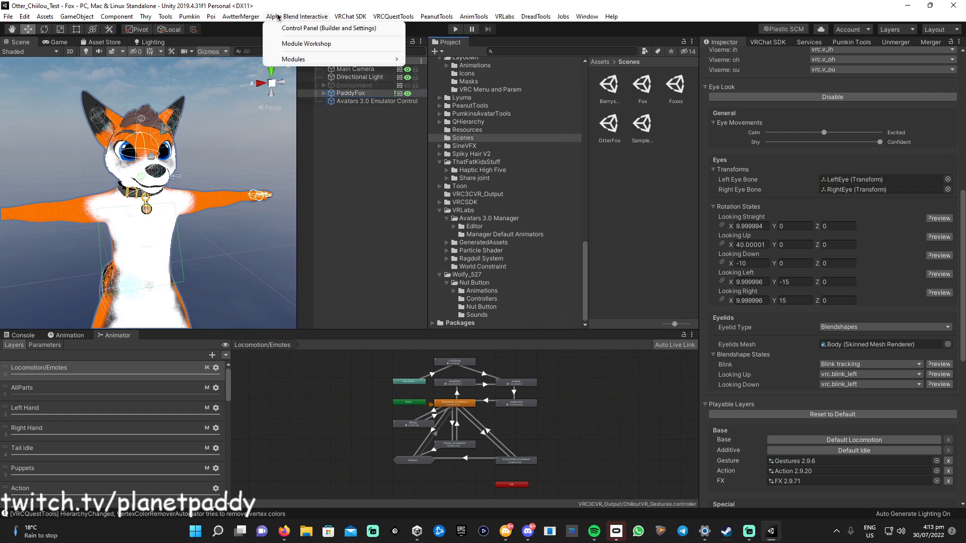
pyautogui.click(279, 16)
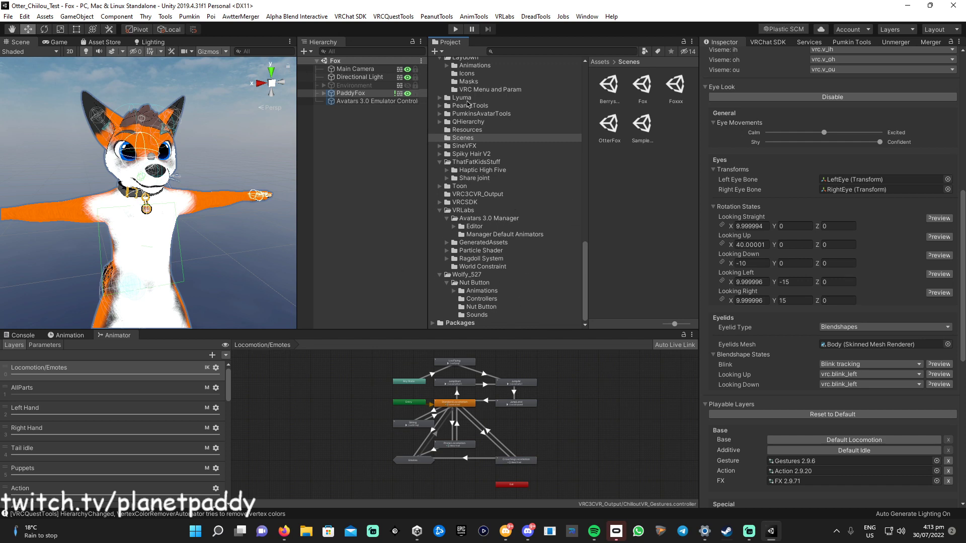
pyautogui.scroll(10, 468, 103)
pyautogui.click(535, 17)
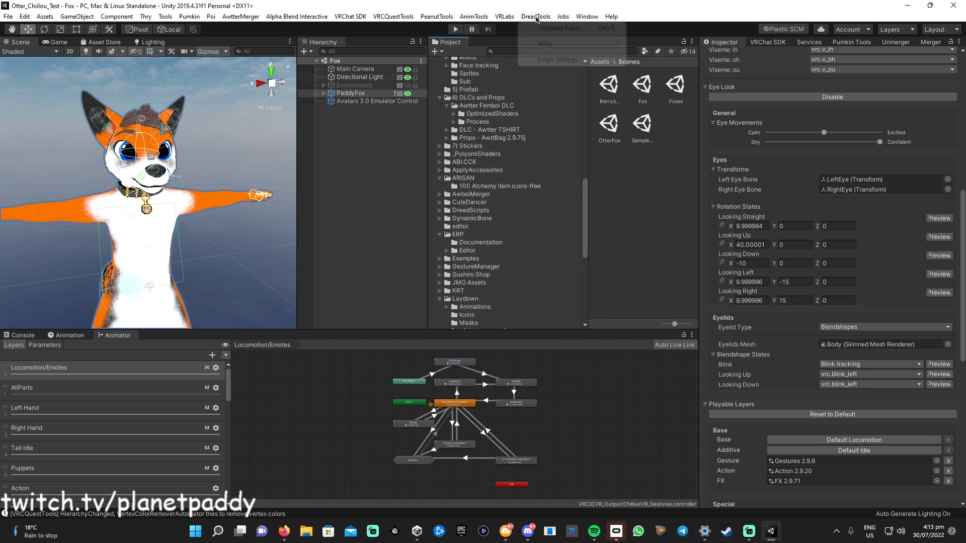
pyautogui.moveTo(568, 44)
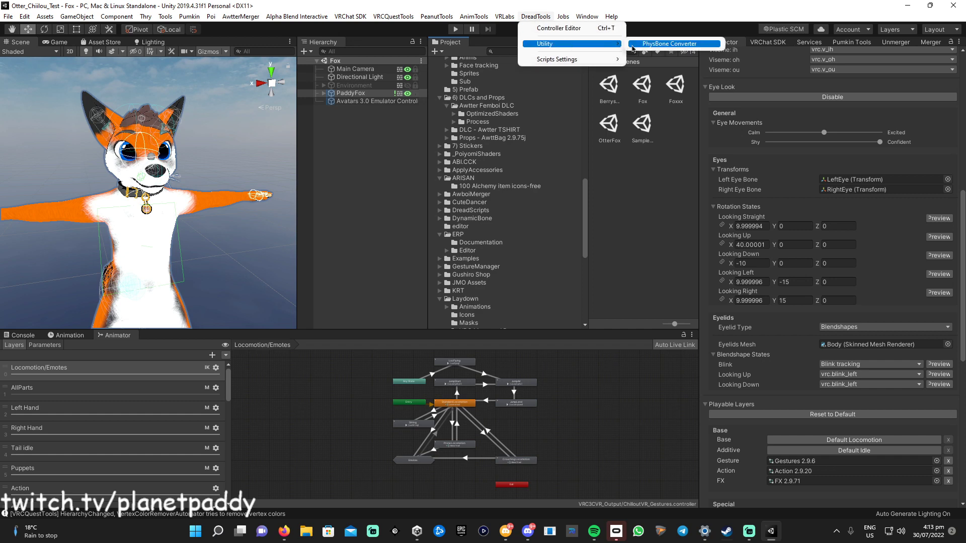
pyautogui.click(632, 46)
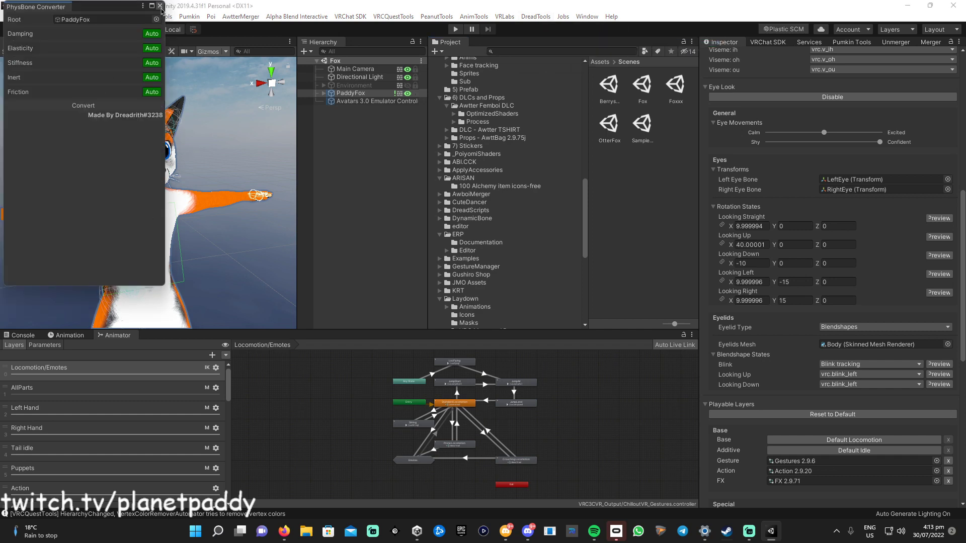
pyautogui.click(160, 6)
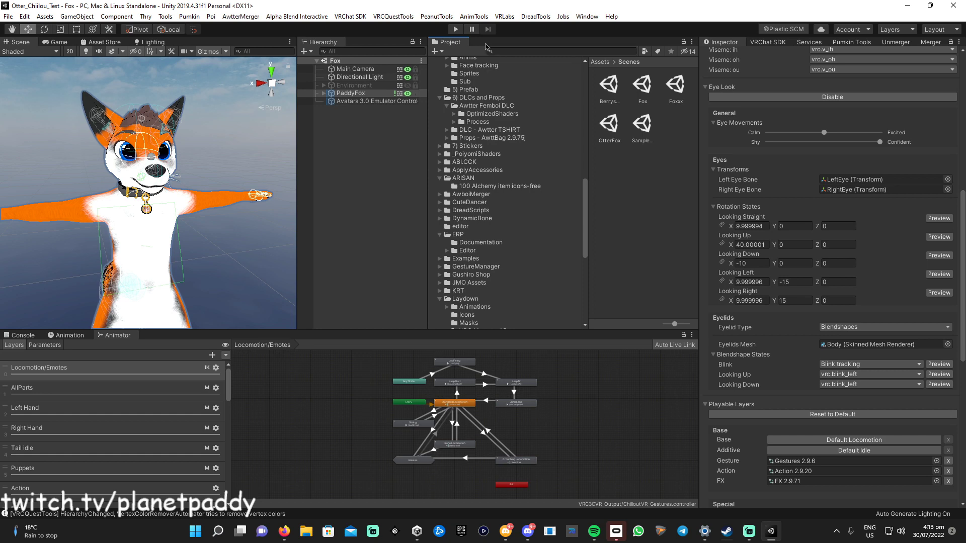
# Open the VRC3CVR converter window to review its avatar and conversion settings, and close it
pyautogui.click(434, 18)
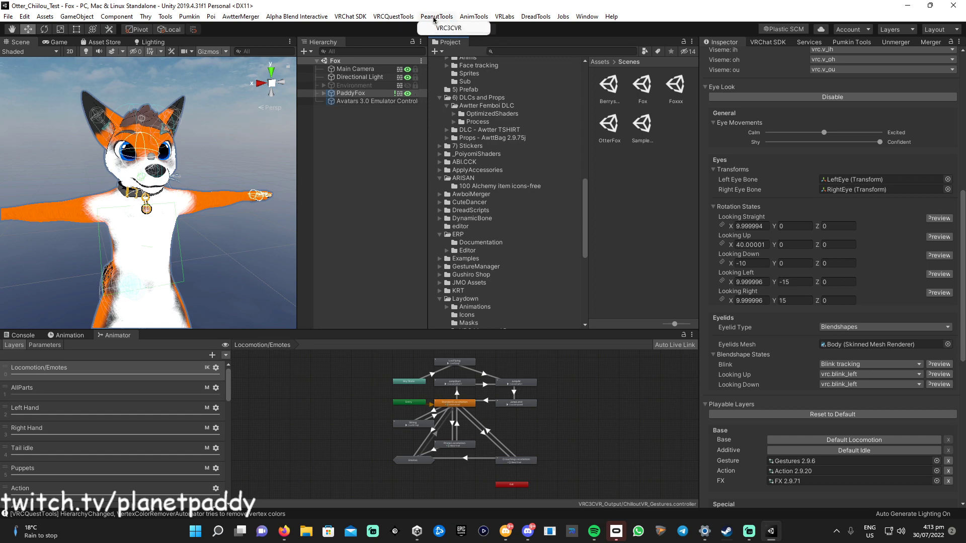
pyautogui.click(447, 28)
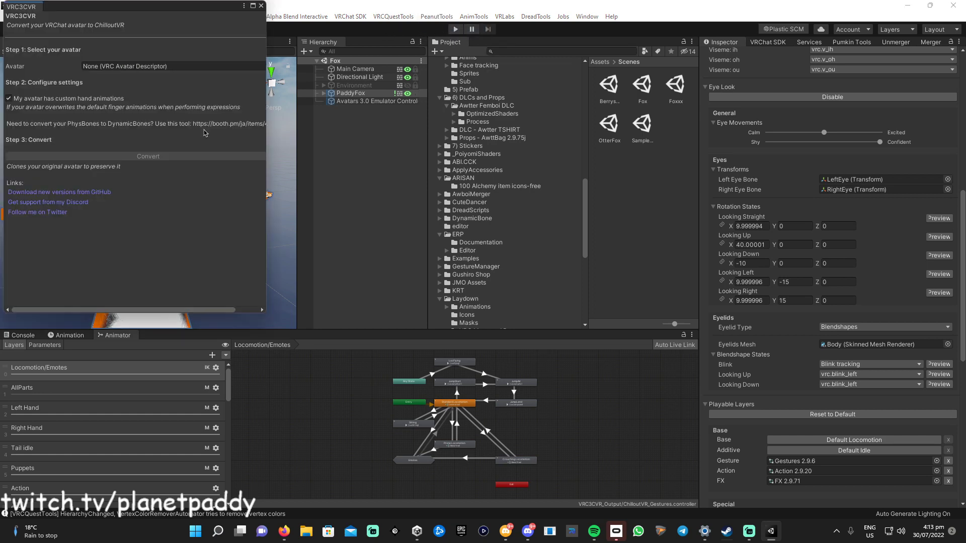
pyautogui.click(261, 6)
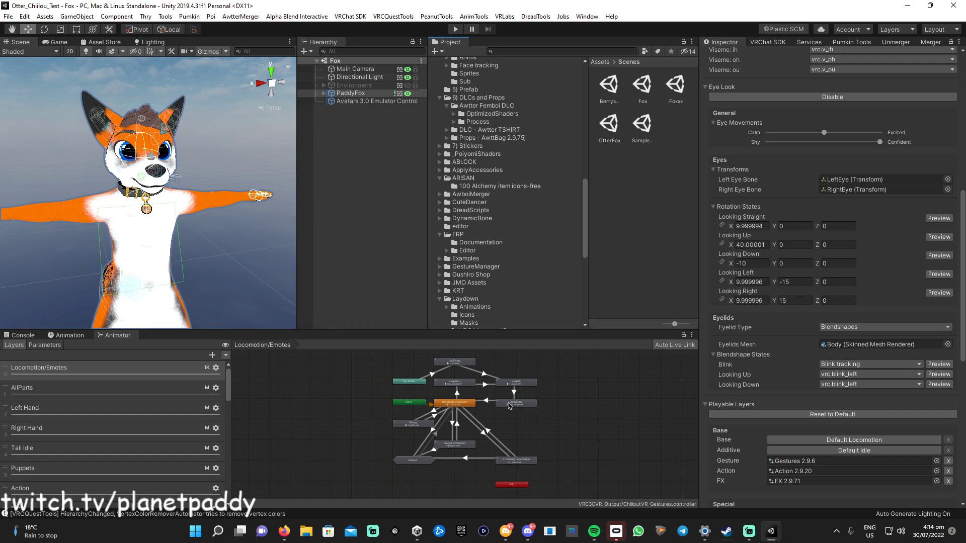
# In the avatar's Action 2.9.20 controller, set the WaitForActionOrAFK state's motion to None
pyautogui.click(789, 472)
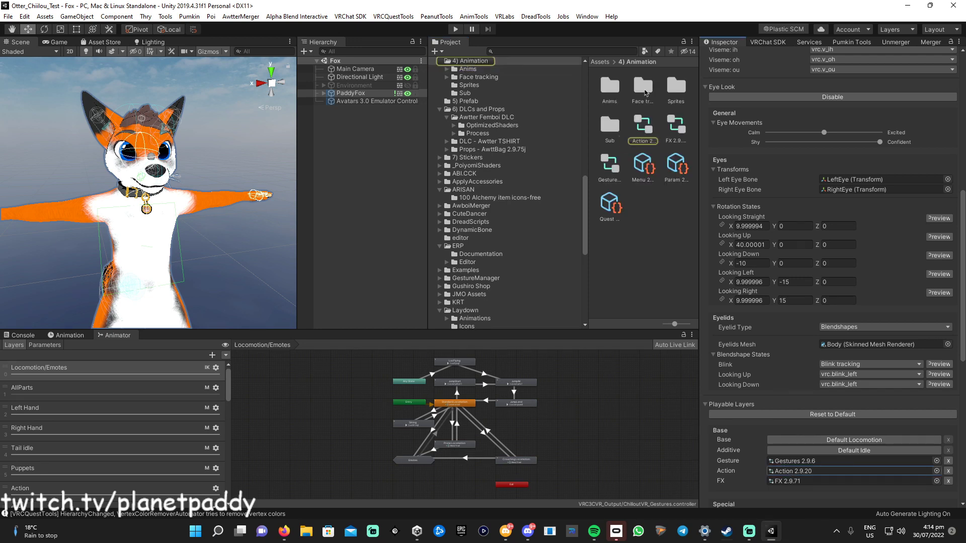
pyautogui.click(644, 128)
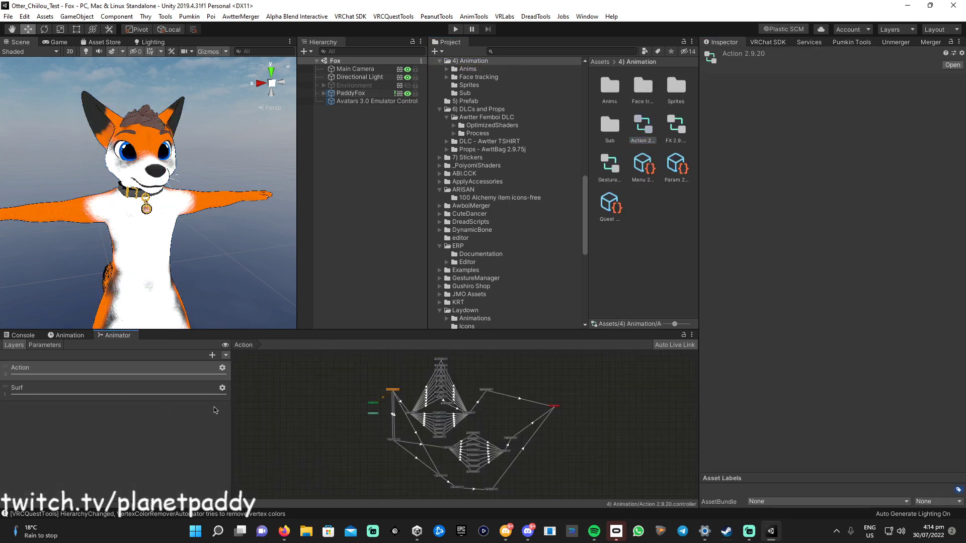
pyautogui.scroll(5, 401, 394)
pyautogui.scroll(5, 397, 397)
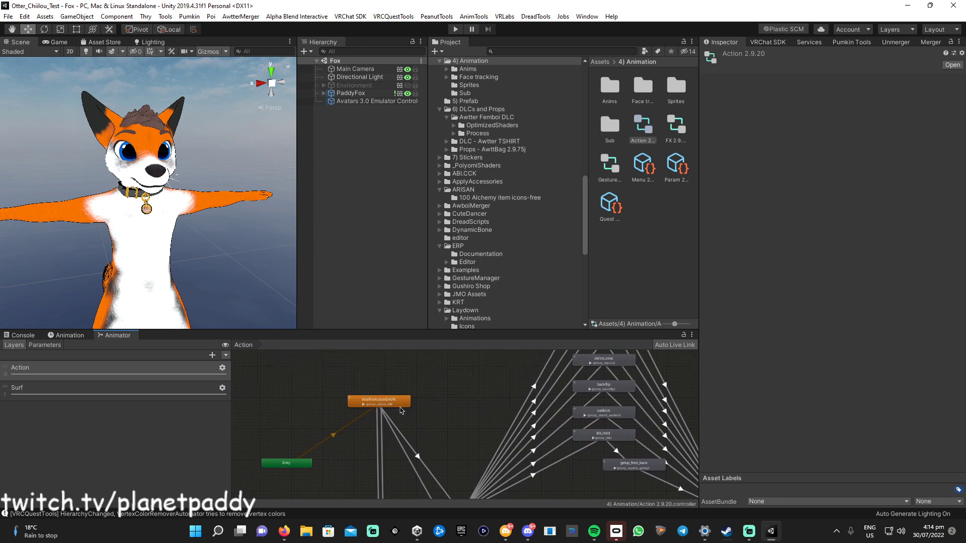
pyautogui.click(352, 409)
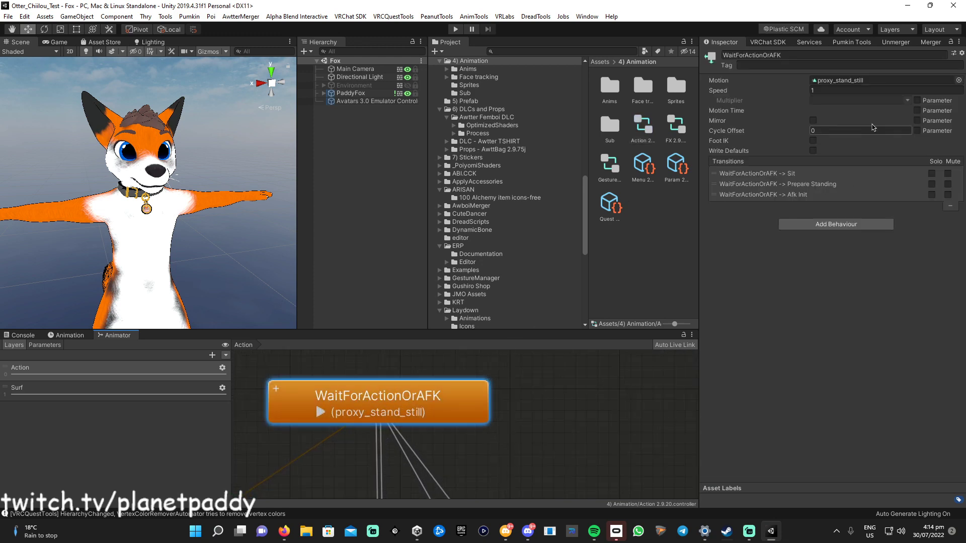
pyautogui.click(958, 80)
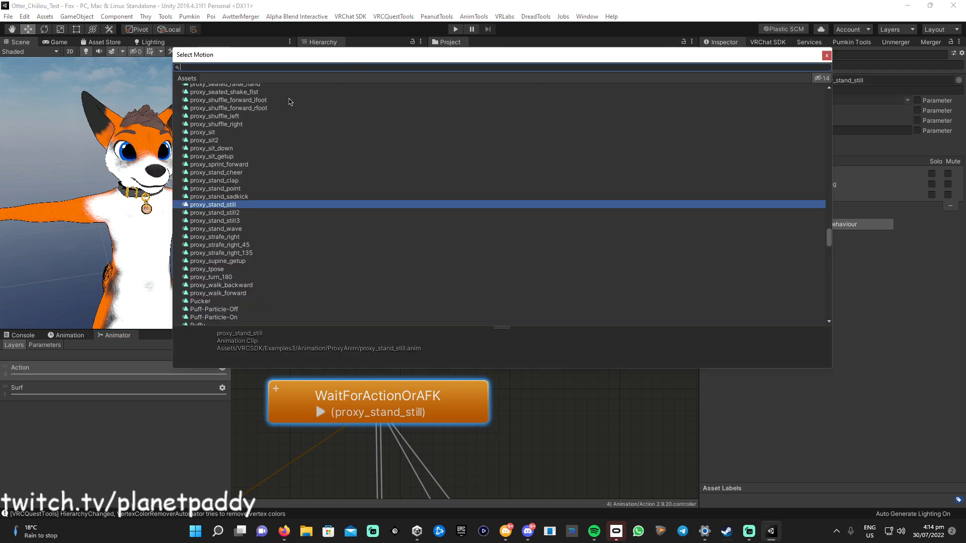
pyautogui.scroll(6, 291, 102)
pyautogui.moveTo(833, 215); pyautogui.dragTo(831, 100)
pyautogui.doubleClick(200, 89)
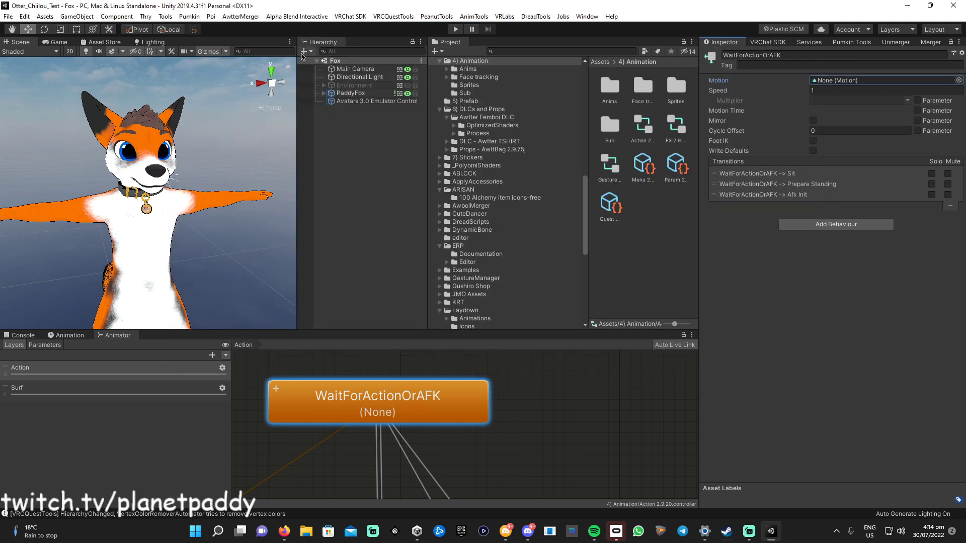
# Set Write Defaults on for all of PaddyFox's animator states with the VRLabs AV3 Manager
pyautogui.click(507, 17)
pyautogui.click(523, 28)
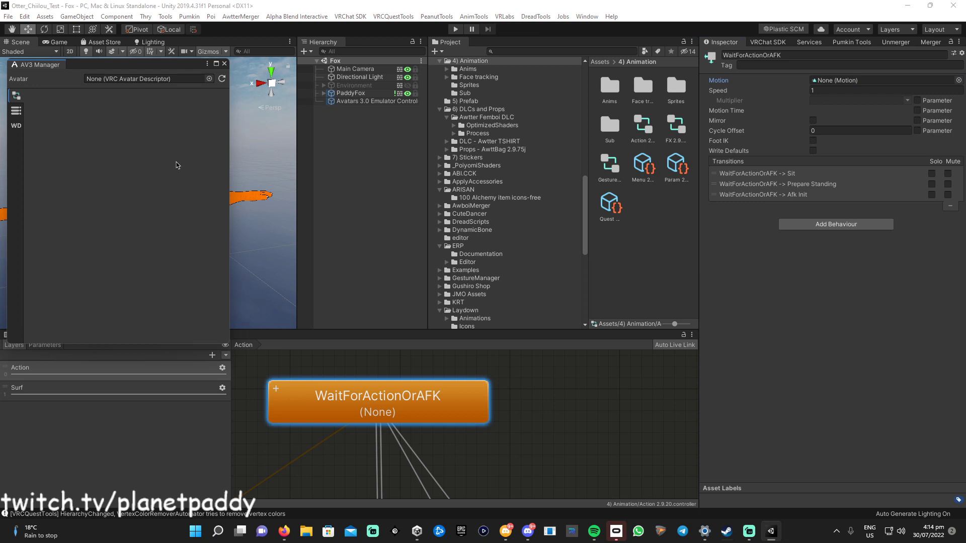
pyautogui.moveTo(351, 93); pyautogui.dragTo(122, 81)
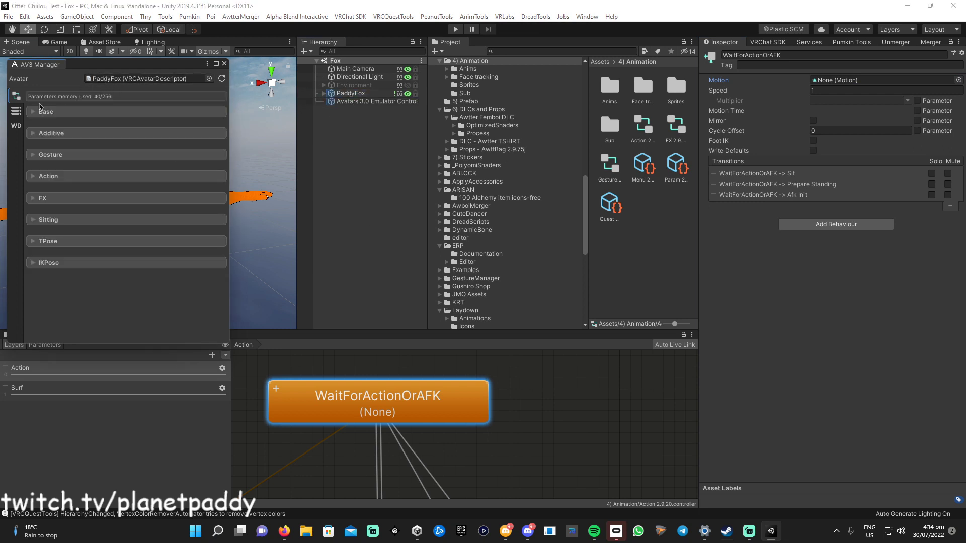
pyautogui.click(16, 129)
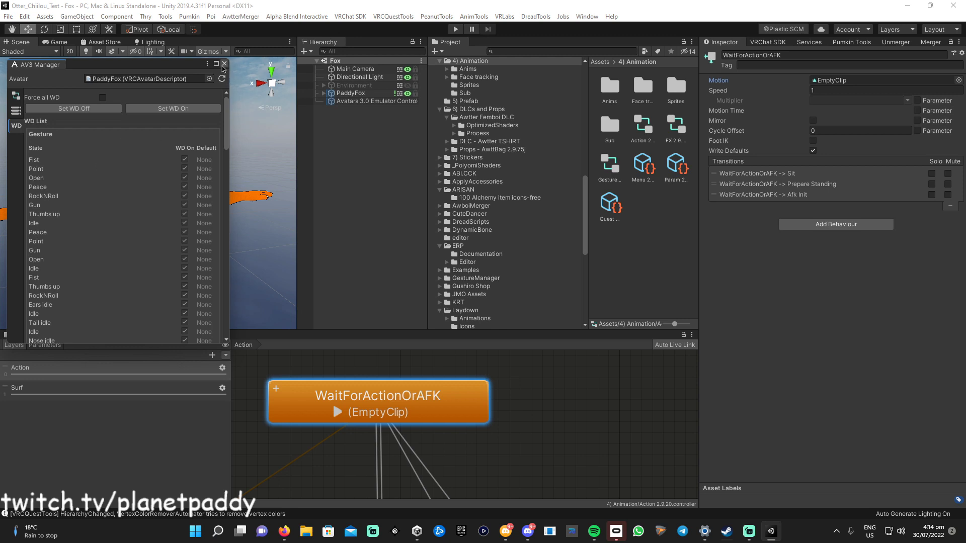
pyautogui.click(224, 64)
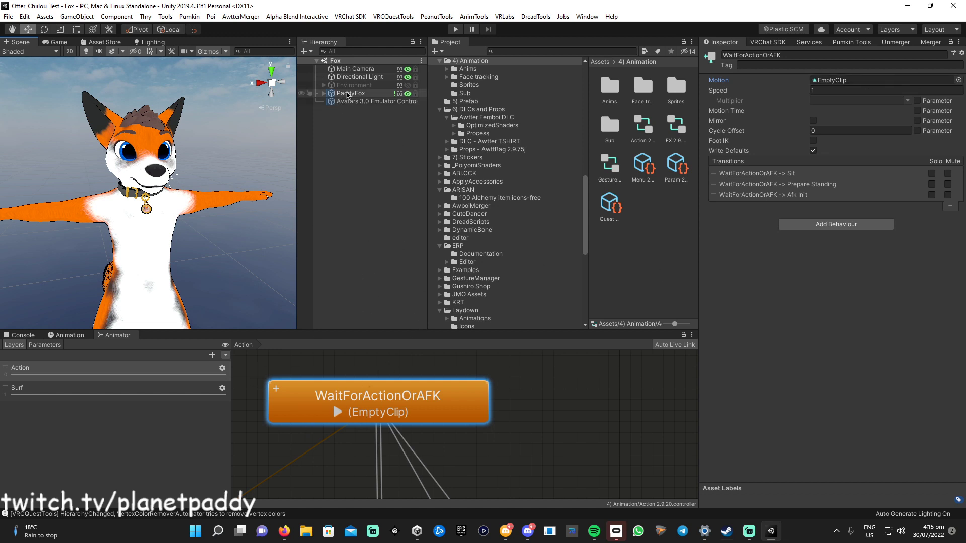
# Duplicate the PaddyFox avatar in the scene
pyautogui.click(347, 94)
pyautogui.scroll(-3, 198, 245)
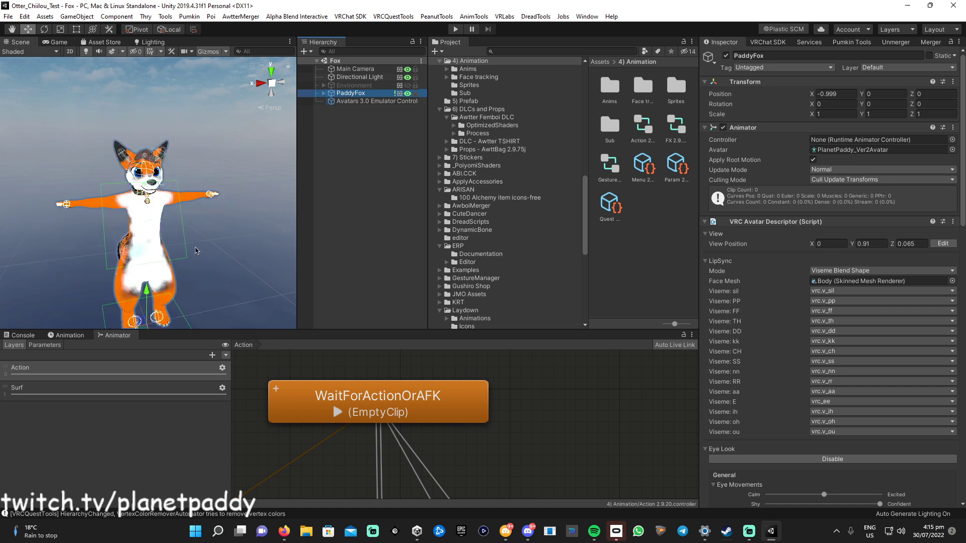
pyautogui.scroll(3, 196, 250)
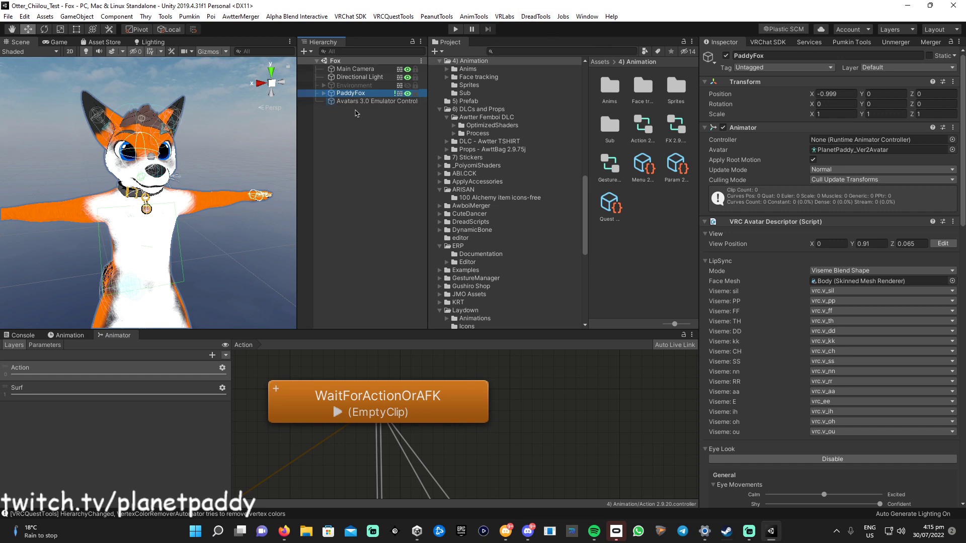
pyautogui.click(352, 138)
pyautogui.click(345, 94)
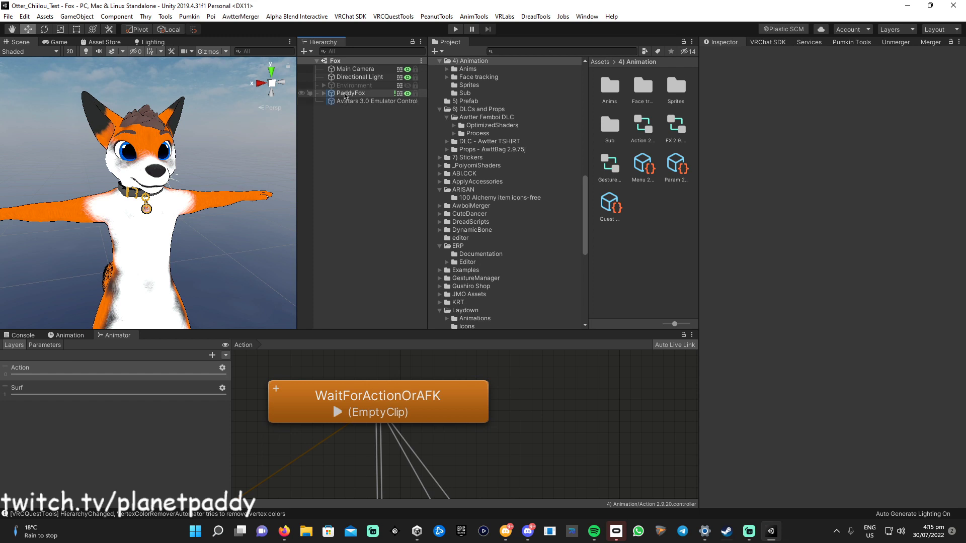
pyautogui.hotkey('ctrl', 'd')
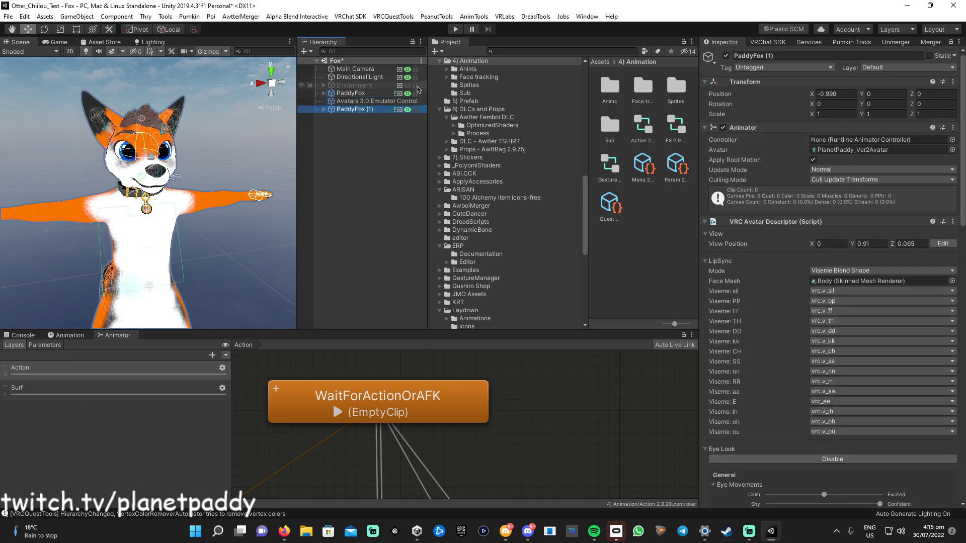
# Deactivate the original PaddyFox avatar and rename its duplicate as foc Chillout
pyautogui.click(408, 93)
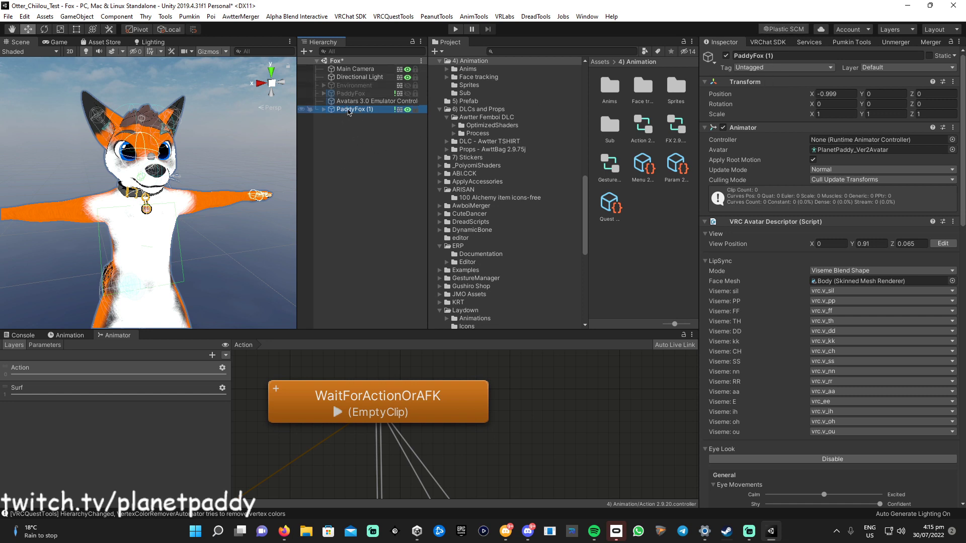
pyautogui.click(377, 111)
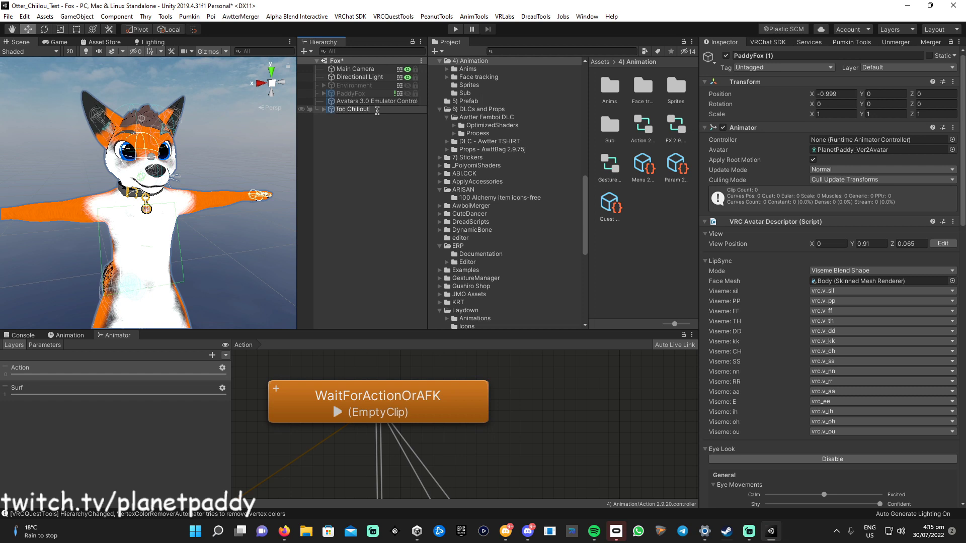
pyautogui.press('Return')
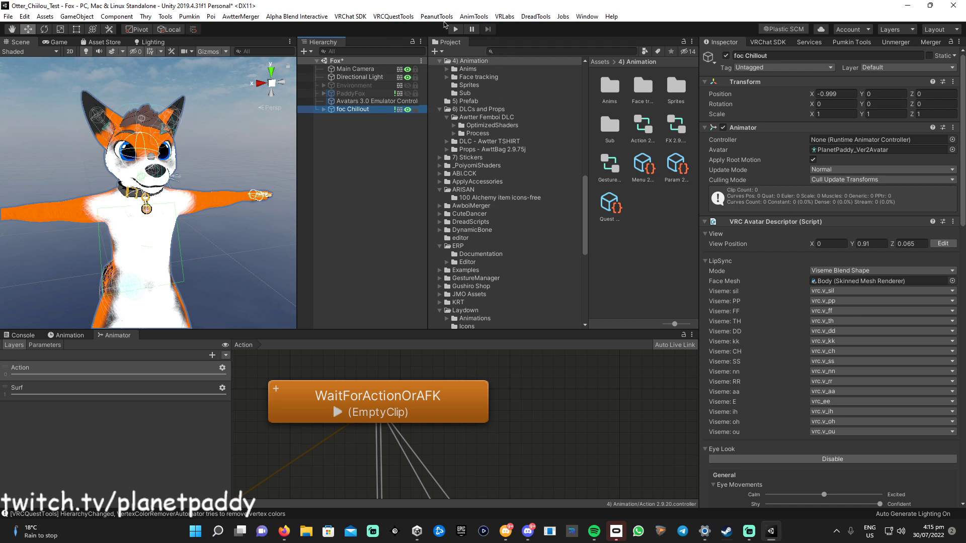
# Convert the foc Chillout avatar's bones with the PhysBone Converter, using it as Root and keeping every parameter on Auto
pyautogui.click(528, 17)
pyautogui.moveTo(568, 49)
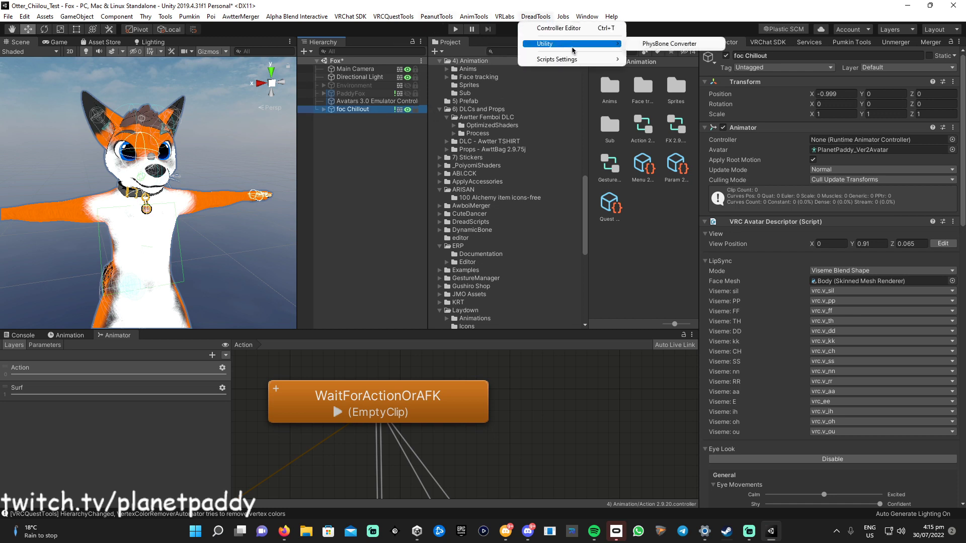
pyautogui.click(670, 43)
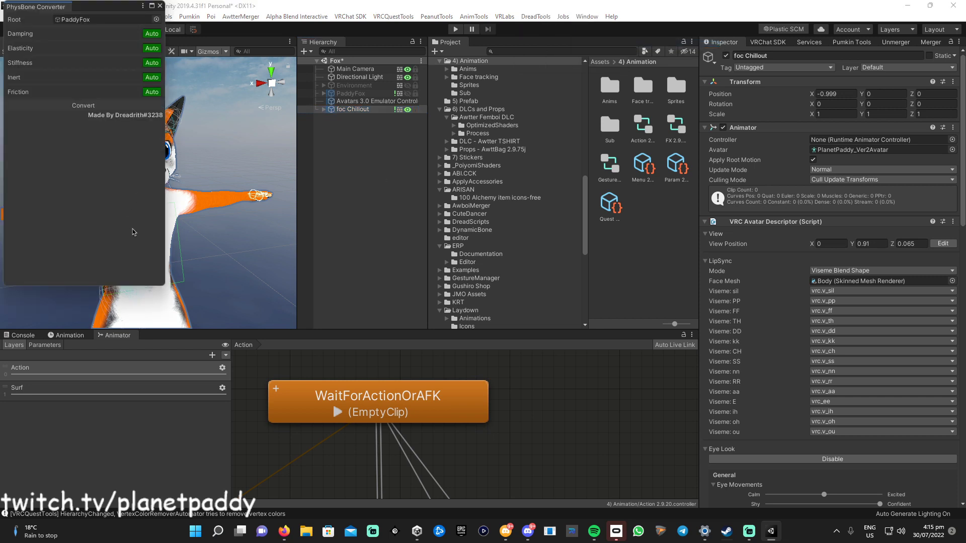
pyautogui.moveTo(358, 109); pyautogui.dragTo(75, 21)
pyautogui.click(83, 106)
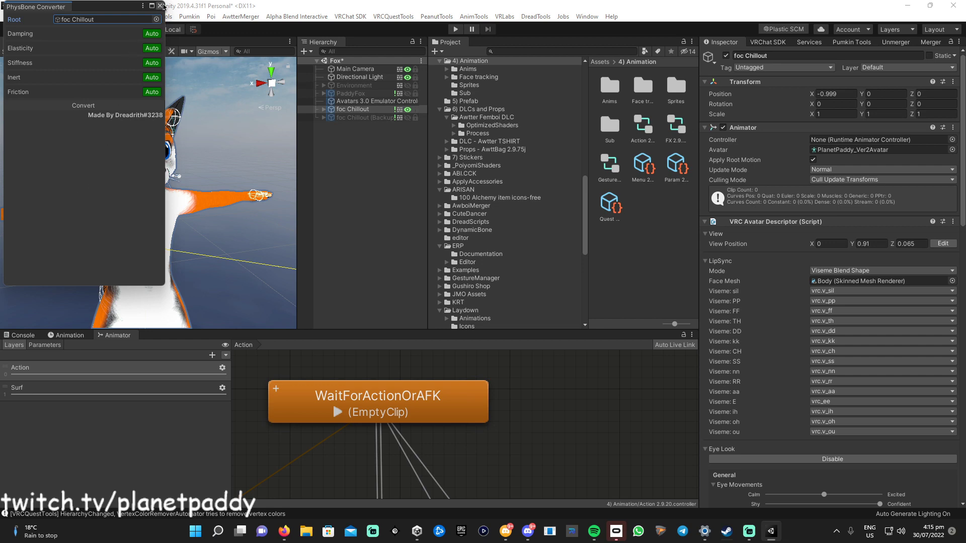
pyautogui.click(160, 6)
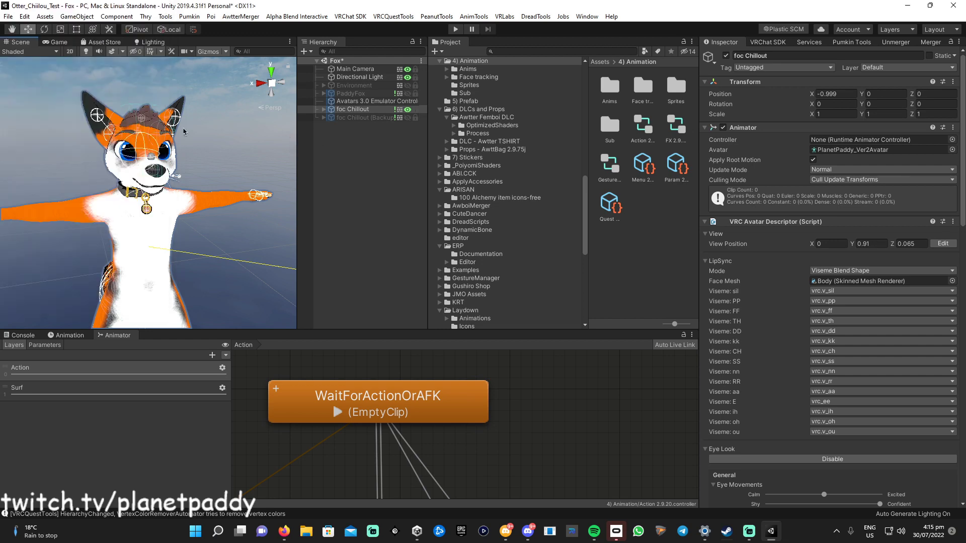
# Convert the foc Chillout avatar to ChilloutVR with VRC3CVR, keeping the custom hand animations option enabled
pyautogui.keyDown('alt'); pyautogui.moveTo(166, 201); pyautogui.dragTo(181, 232); pyautogui.keyUp('alt')
pyautogui.moveTo(182, 231); pyautogui.dragTo(200, 194, button='middle')
pyautogui.keyDown('alt'); pyautogui.moveTo(201, 195); pyautogui.dragTo(161, 219); pyautogui.keyUp('alt')
pyautogui.scroll(2, 189, 216)
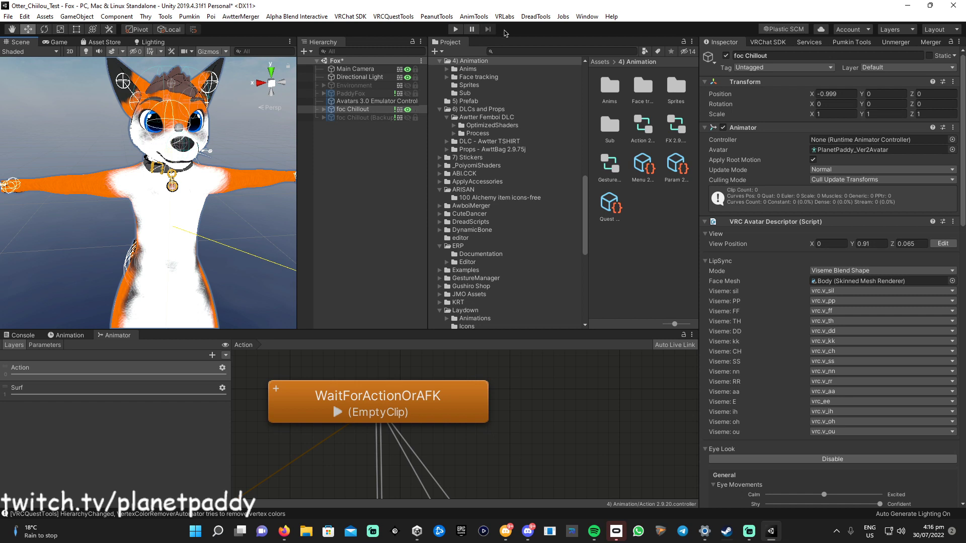
pyautogui.click(437, 16)
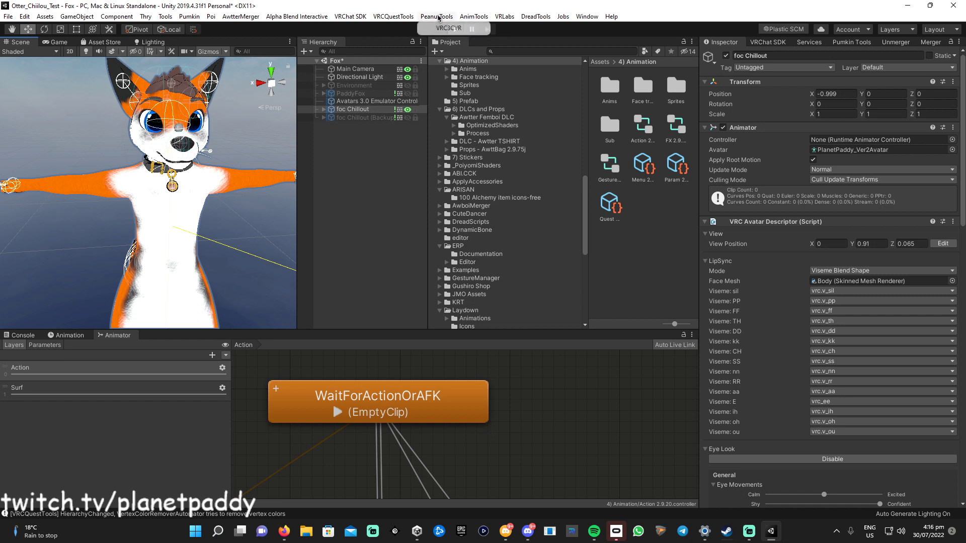
pyautogui.click(452, 28)
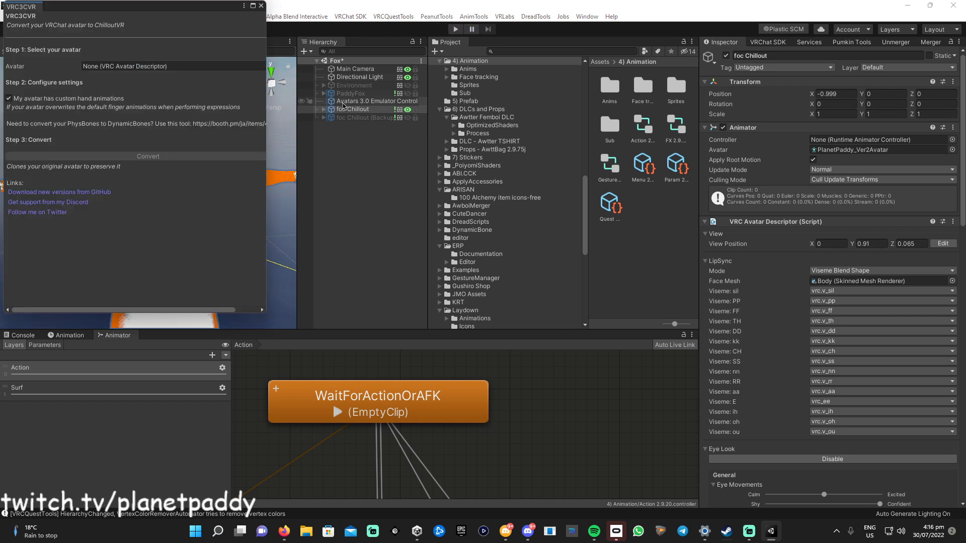
pyautogui.moveTo(347, 109); pyautogui.dragTo(106, 70)
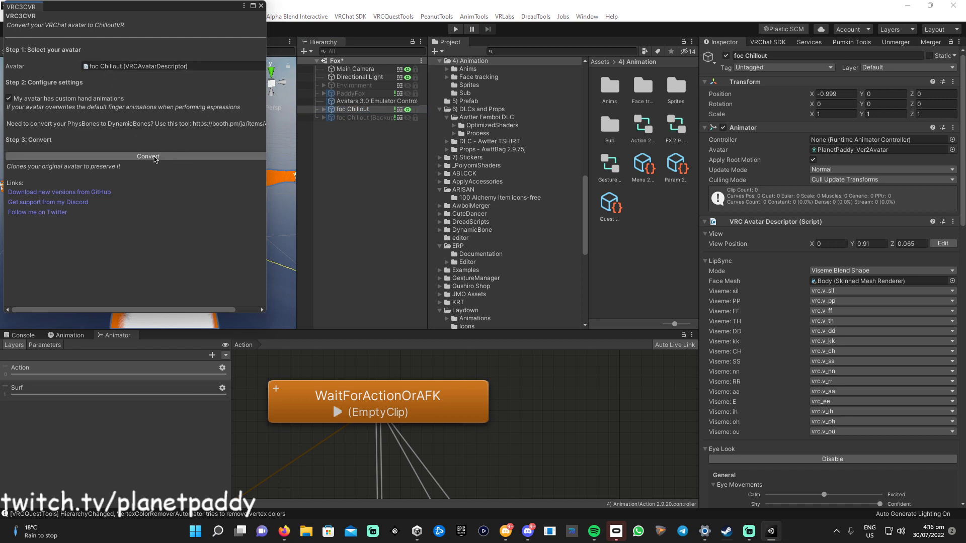
pyautogui.click(154, 157)
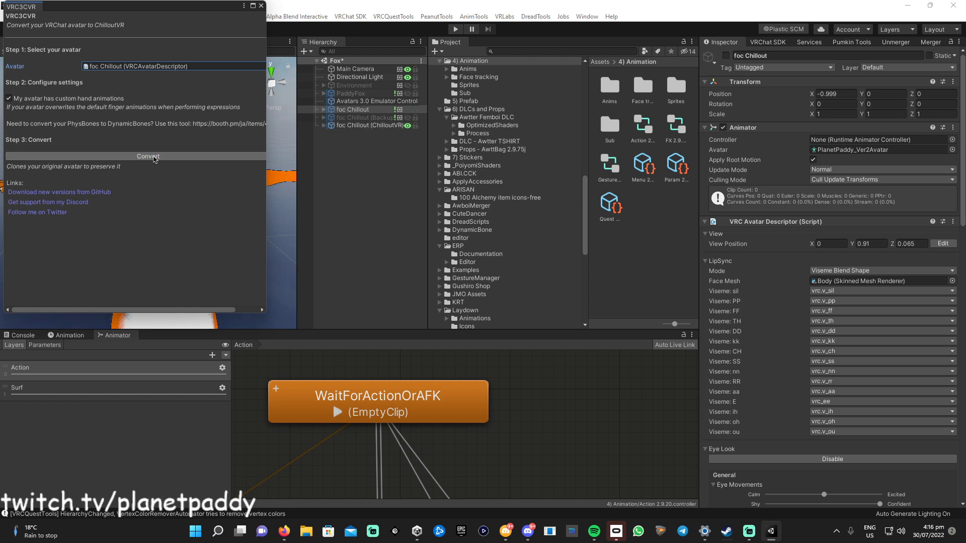
pyautogui.click(261, 6)
# Place foc Chillout (ChilloutVR)'s View Position between the eyes at about Y 0.927, Z 0.040 and its Voice Position at the mouth at about Y 0.846, Z 0.075
pyautogui.click(361, 127)
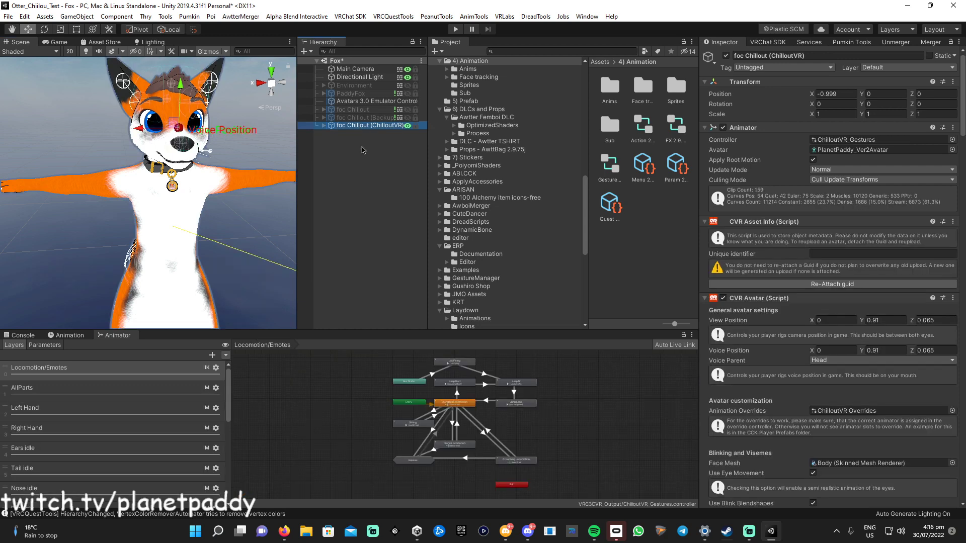
pyautogui.moveTo(245, 180); pyautogui.dragTo(195, 240, button='middle')
pyautogui.keyDown('alt'); pyautogui.moveTo(196, 240); pyautogui.dragTo(138, 242); pyautogui.keyUp('alt')
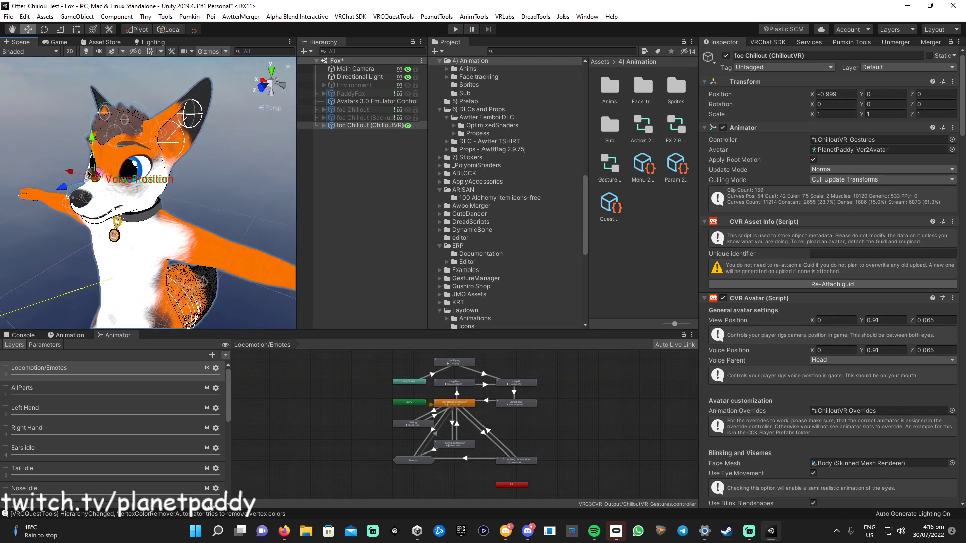
pyautogui.moveTo(90, 137); pyautogui.dragTo(58, 186)
pyautogui.moveTo(64, 224); pyautogui.dragTo(62, 233)
pyautogui.moveTo(62, 232); pyautogui.dragTo(63, 187)
pyautogui.moveTo(104, 134); pyautogui.dragTo(103, 129)
pyautogui.moveTo(78, 176); pyautogui.dragTo(74, 178)
pyautogui.keyDown('alt'); pyautogui.moveTo(99, 245); pyautogui.dragTo(180, 232); pyautogui.keyUp('alt')
pyautogui.moveTo(179, 232); pyautogui.dragTo(206, 226, button='middle')
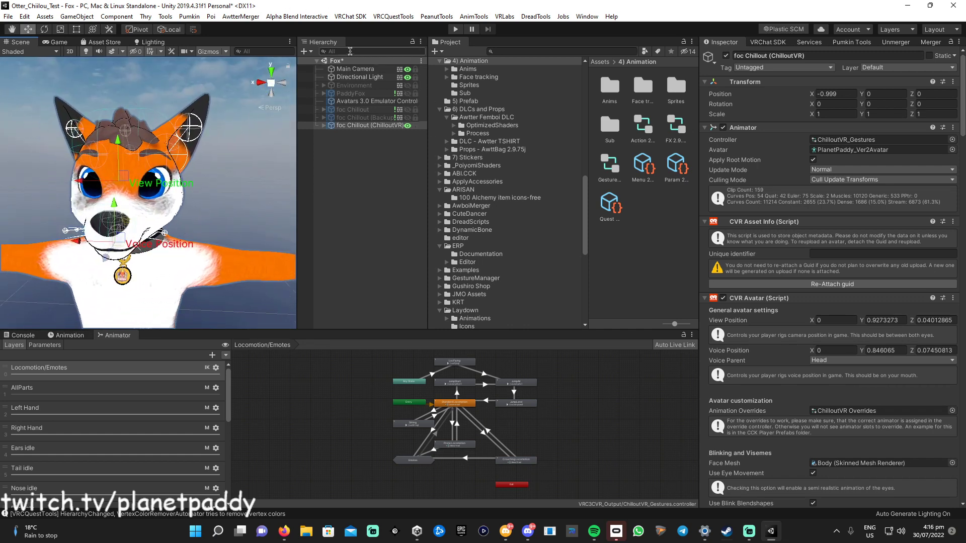
# Open the CCK Control Panel, enlarge it, and review the avatar content found in the active scene
pyautogui.click(296, 17)
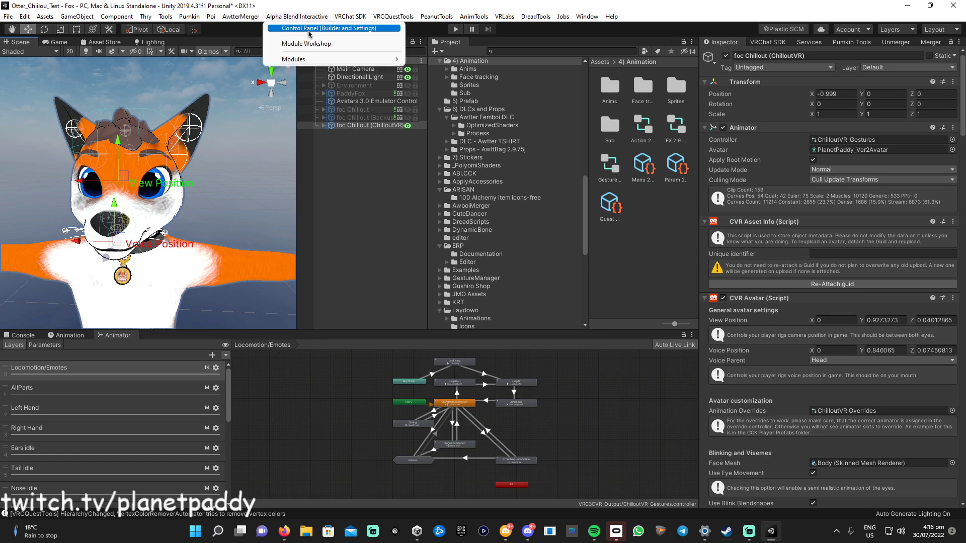
pyautogui.click(311, 31)
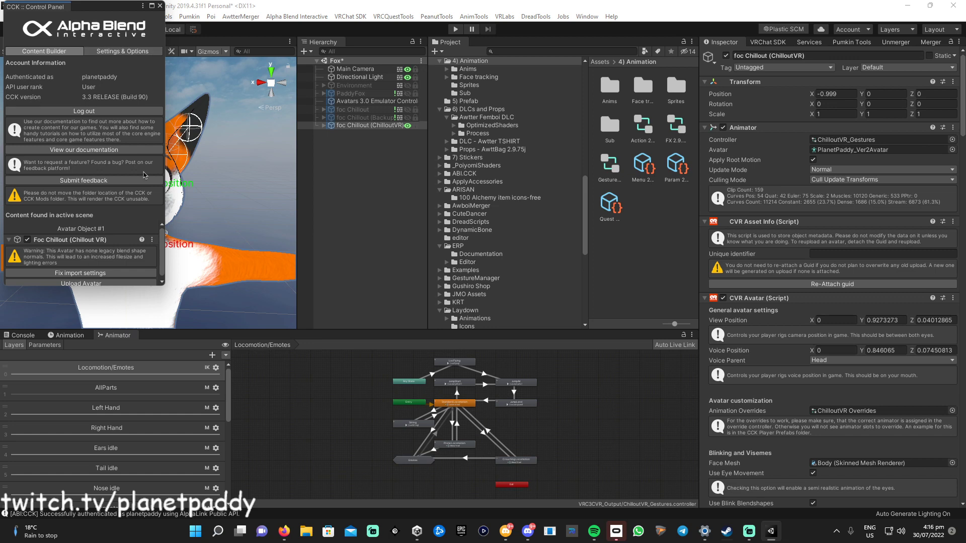
pyautogui.moveTo(87, 10); pyautogui.dragTo(137, 22)
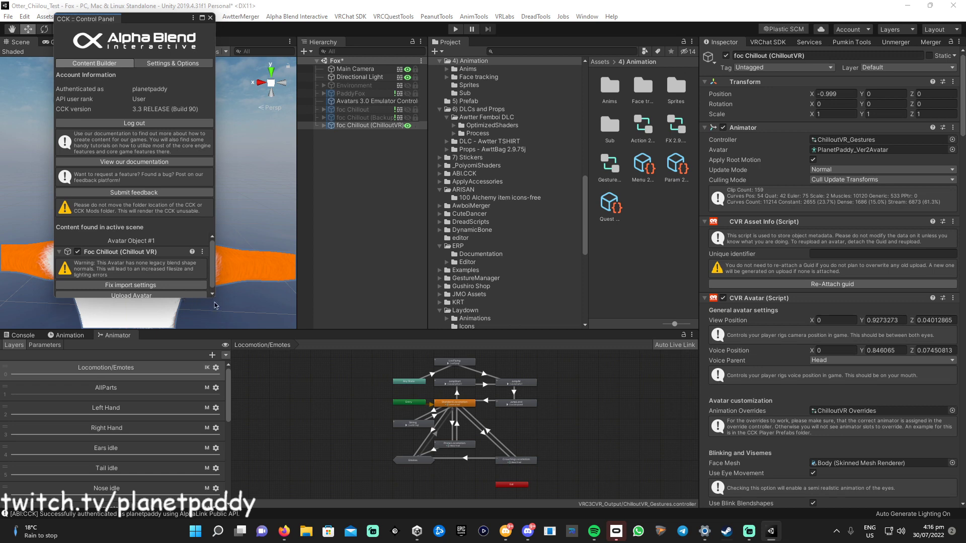
pyautogui.moveTo(213, 298); pyautogui.dragTo(308, 376)
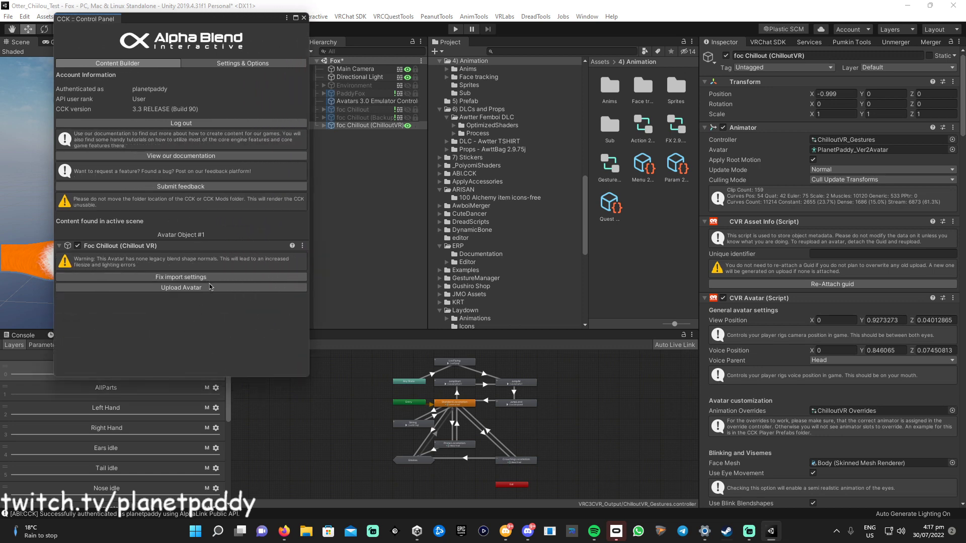
pyautogui.click(305, 19)
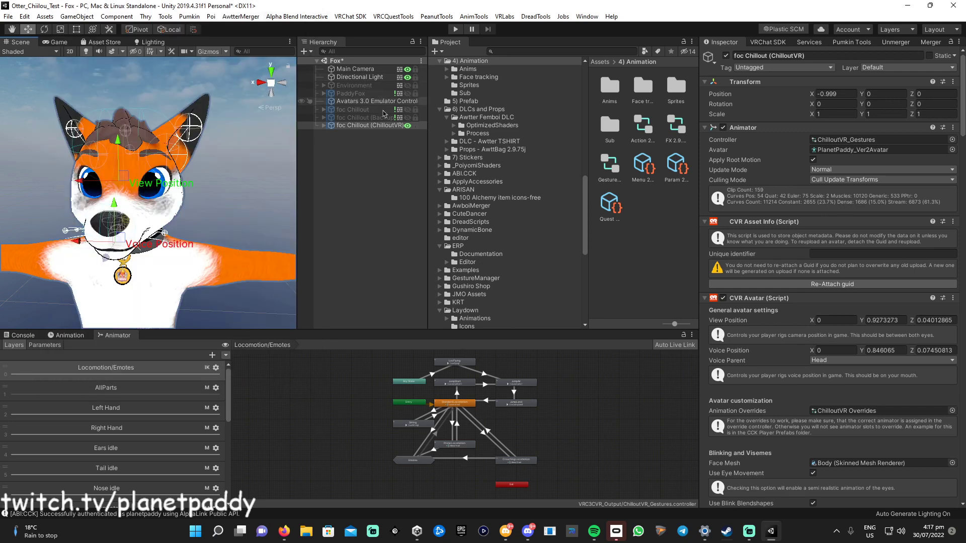
# Check the VRChat SDK's builder and publish settings, and return to the converted avatar's components
pyautogui.scroll(10, 549, 180)
pyautogui.scroll(5, 549, 180)
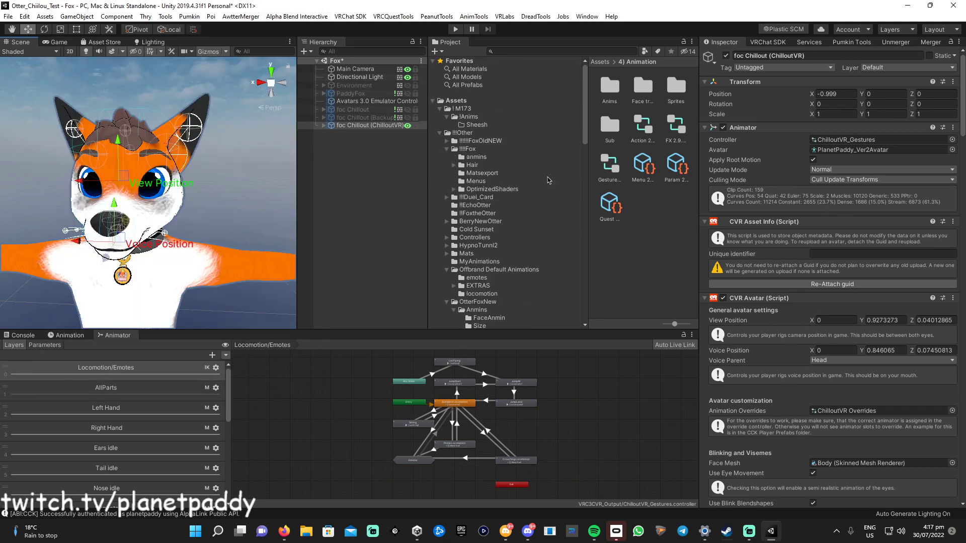
pyautogui.click(768, 42)
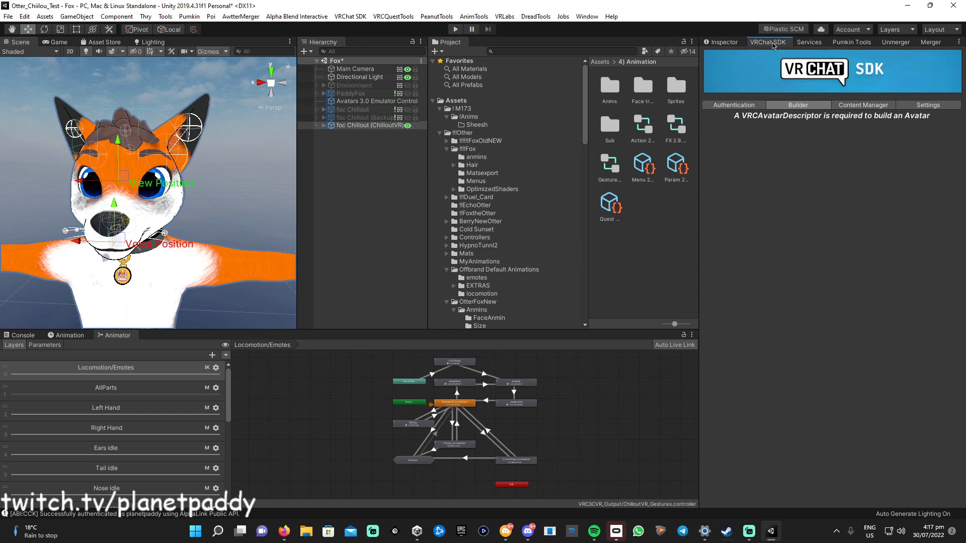
pyautogui.click(928, 105)
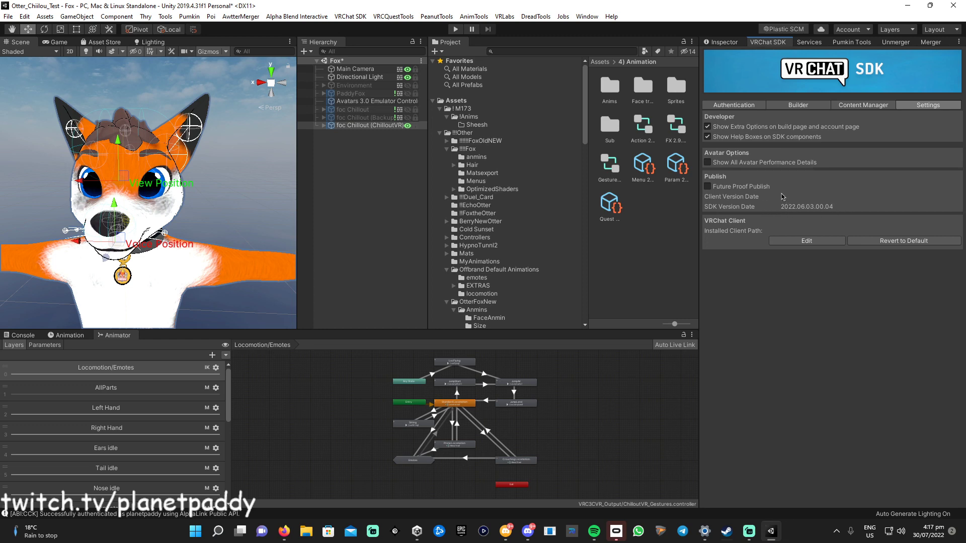
pyautogui.click(726, 43)
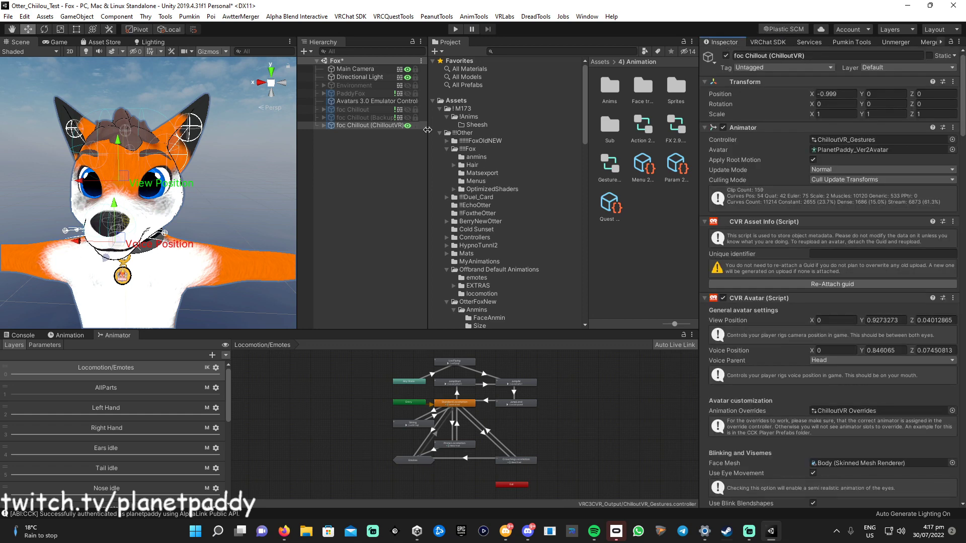
# Start uploading Foc Chillout (Chillout VR) with the CCK and continue past the filter tags without selecting any
pyautogui.click(320, 18)
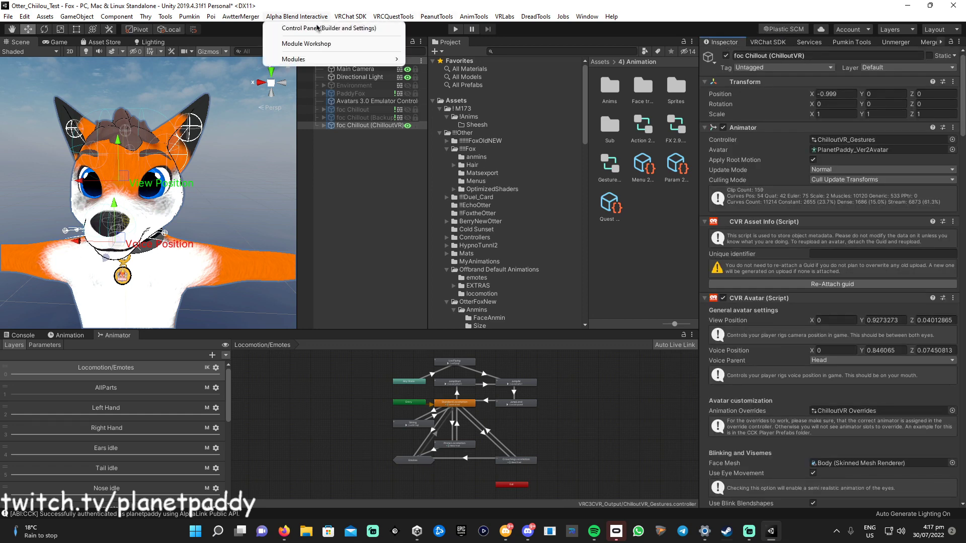
pyautogui.click(317, 29)
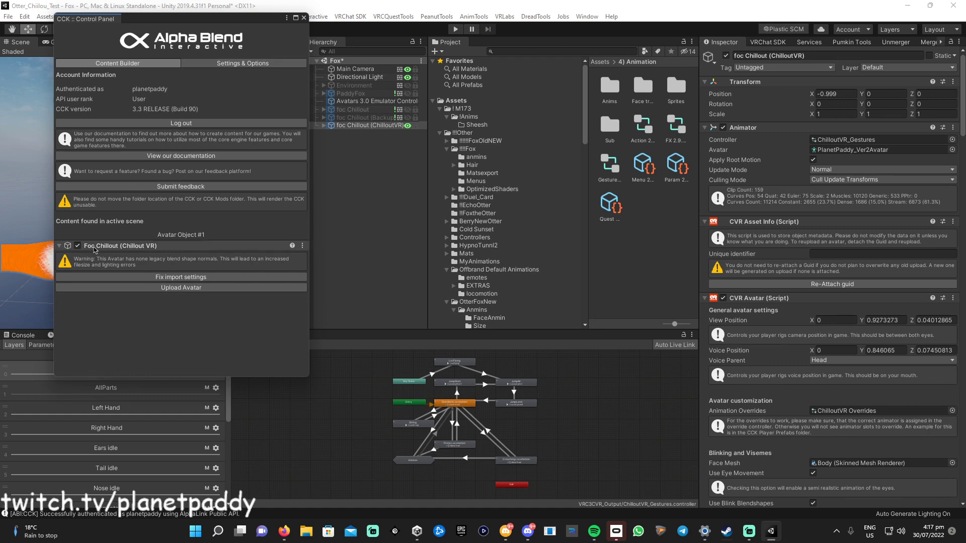
pyautogui.click(183, 290)
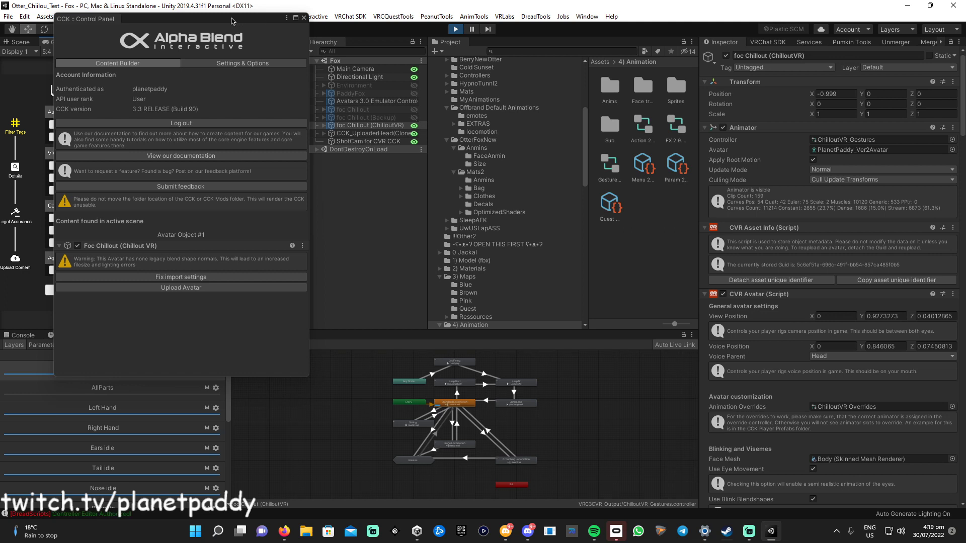
pyautogui.moveTo(231, 20); pyautogui.dragTo(590, 36)
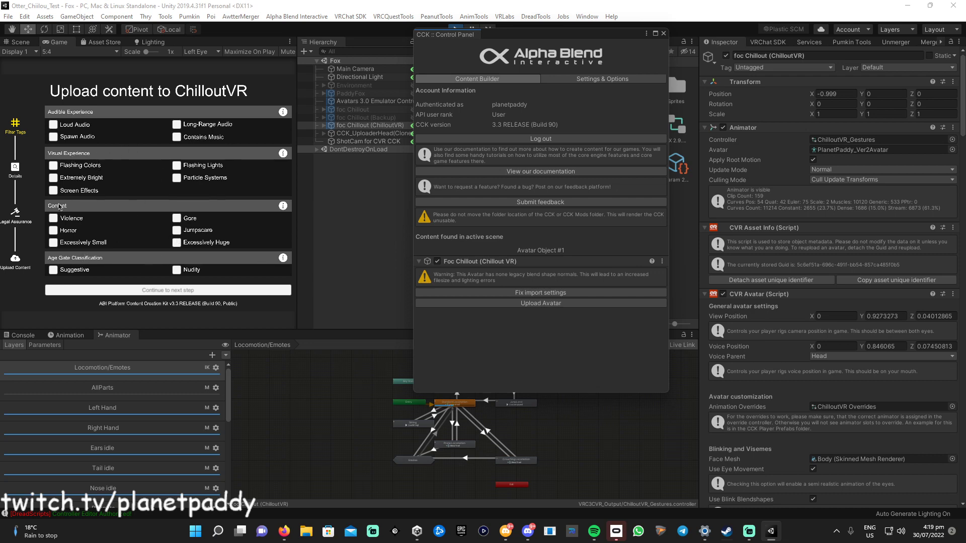
pyautogui.click(146, 291)
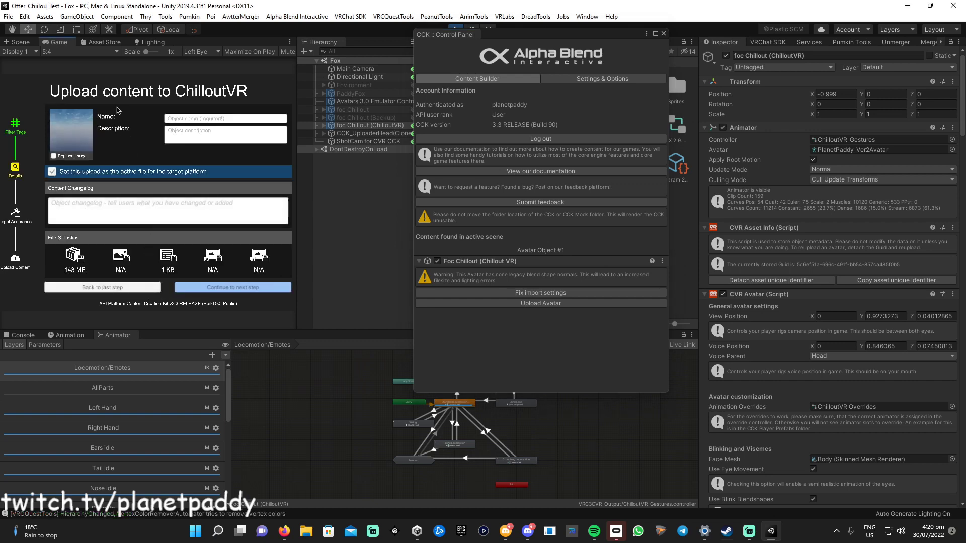
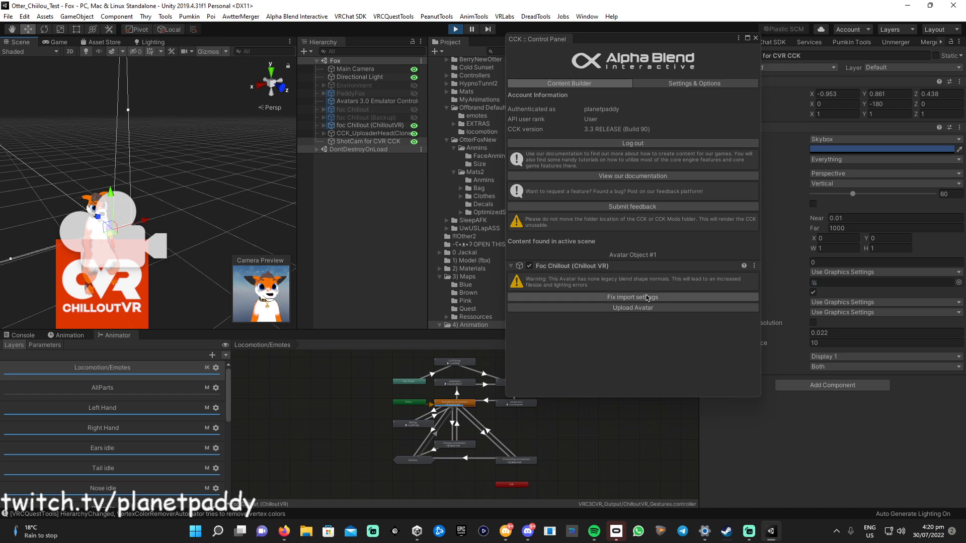
# Enter a name for the avatar upload, leave the description and changelog empty, and continue to the legal assurance
pyautogui.click(638, 309)
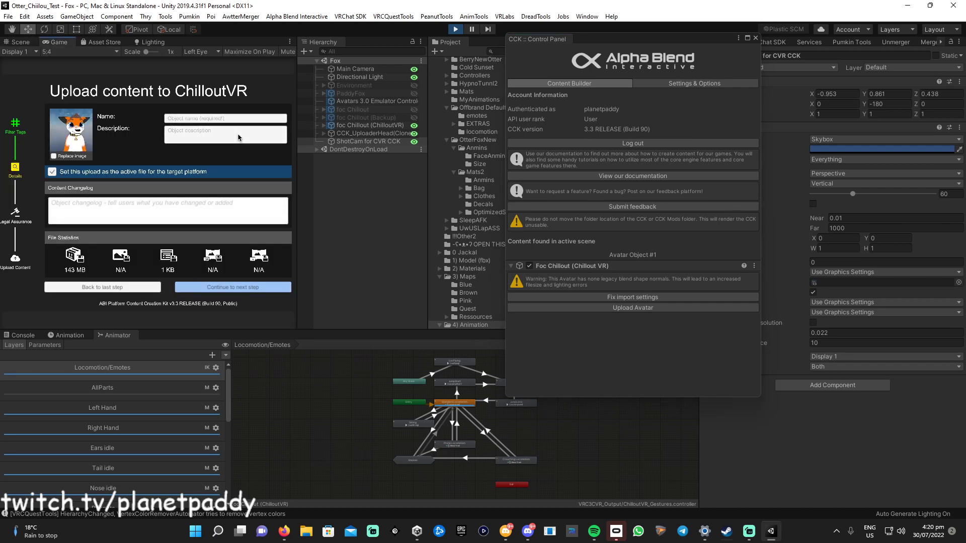
pyautogui.write('s')
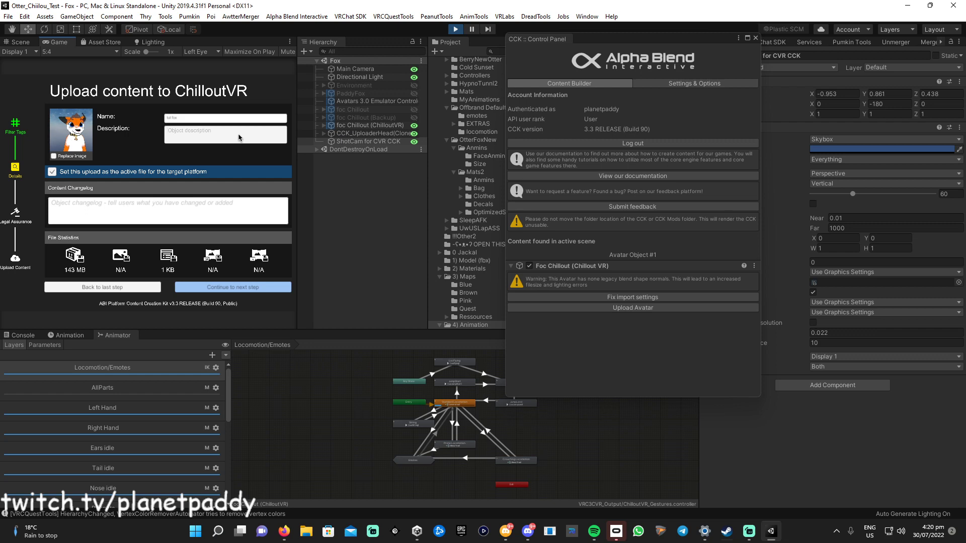
pyautogui.click(114, 211)
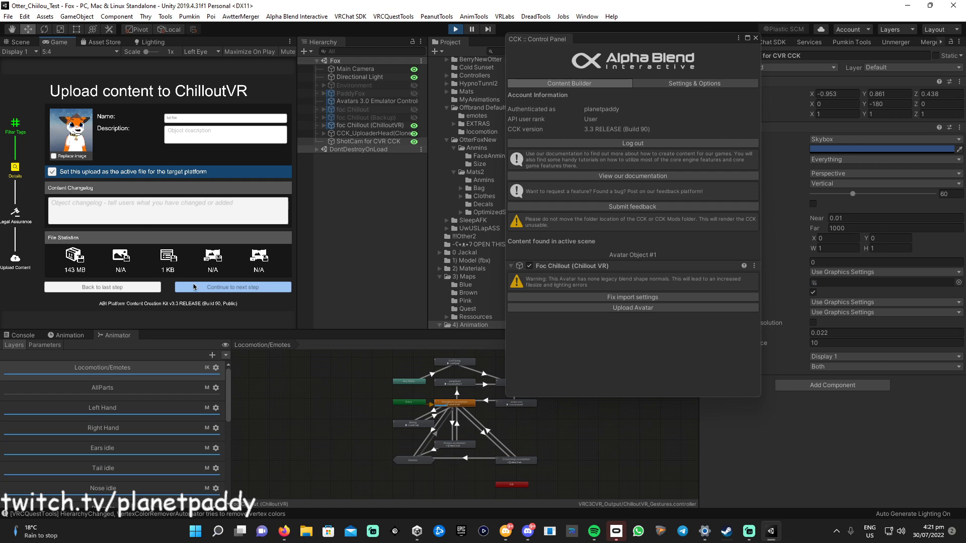
pyautogui.click(226, 289)
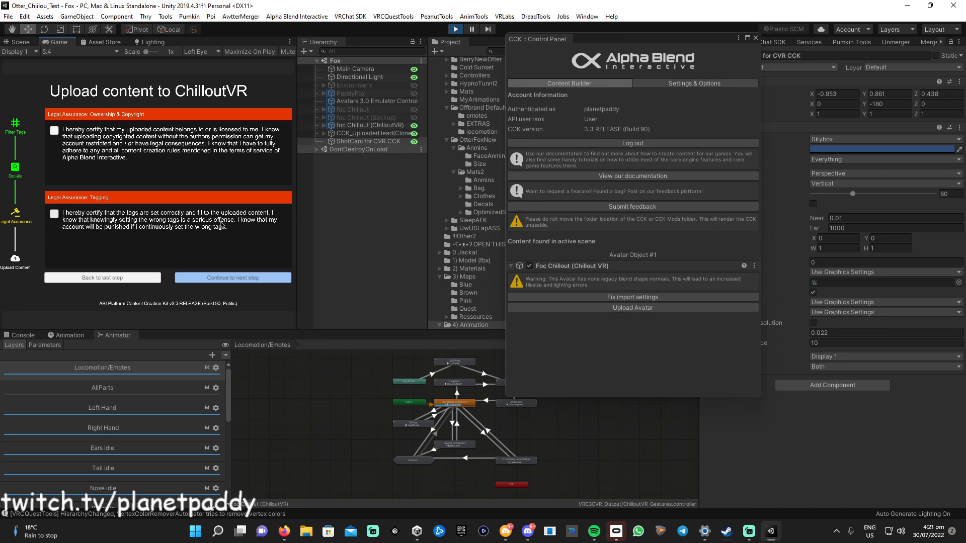
# Certify both the ownership and copyright and the tagging legal assurances, and submit the avatar upload
pyautogui.click(54, 214)
pyautogui.click(54, 130)
pyautogui.click(227, 279)
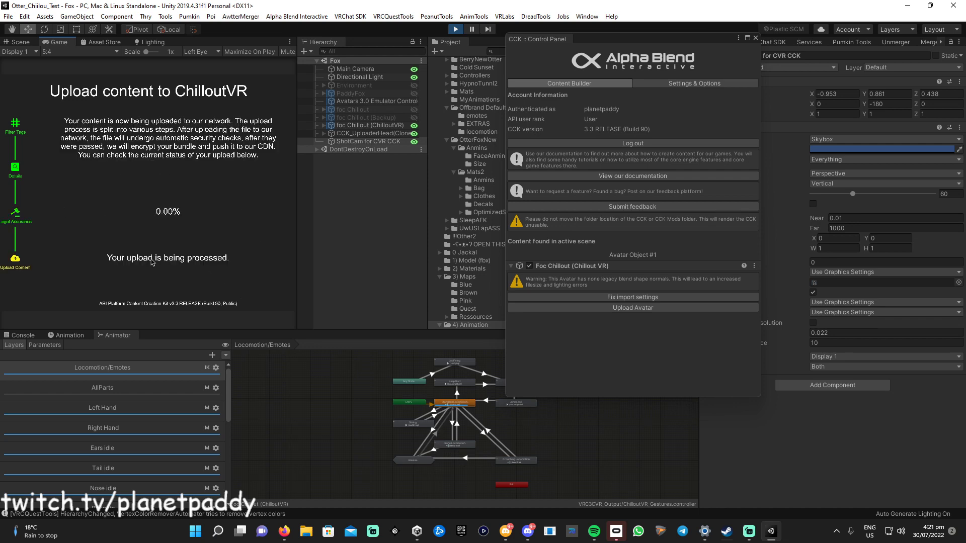